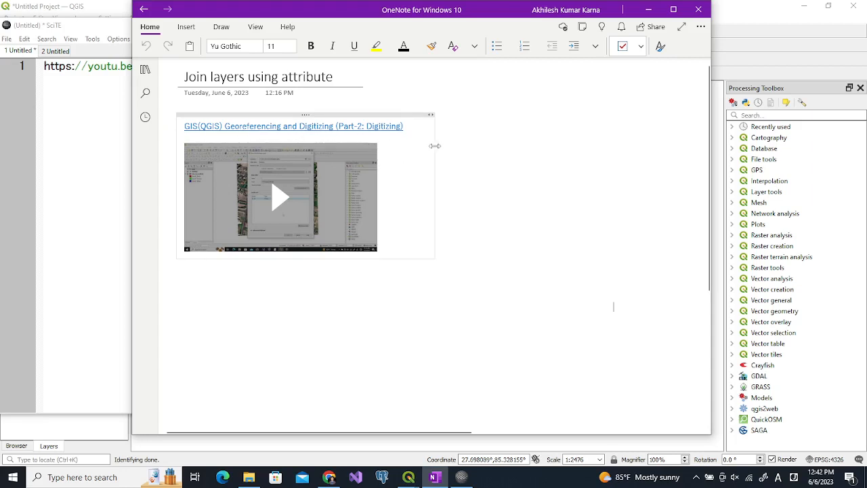
click(108, 137)
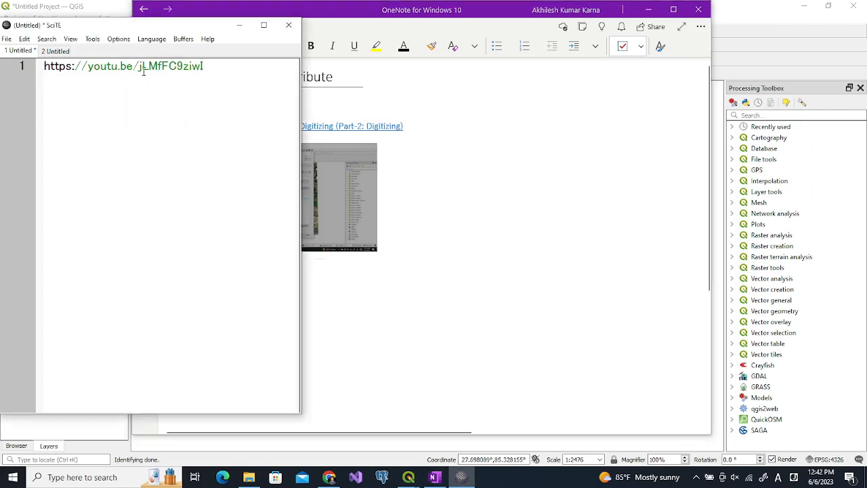
click(205, 70)
click(734, 21)
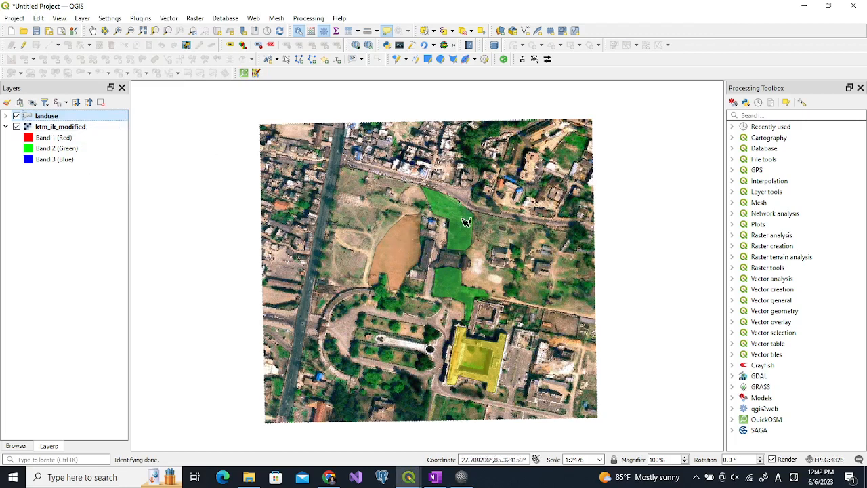
Open the landuse layer's attribute table and select each feature row in turn to check its lu_id, then clear the selection
mouse_move(411, 474)
click(455, 430)
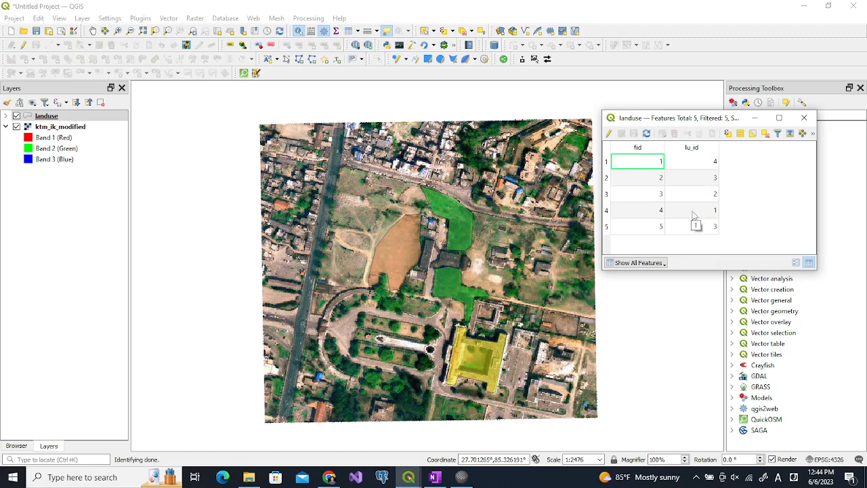
click(606, 210)
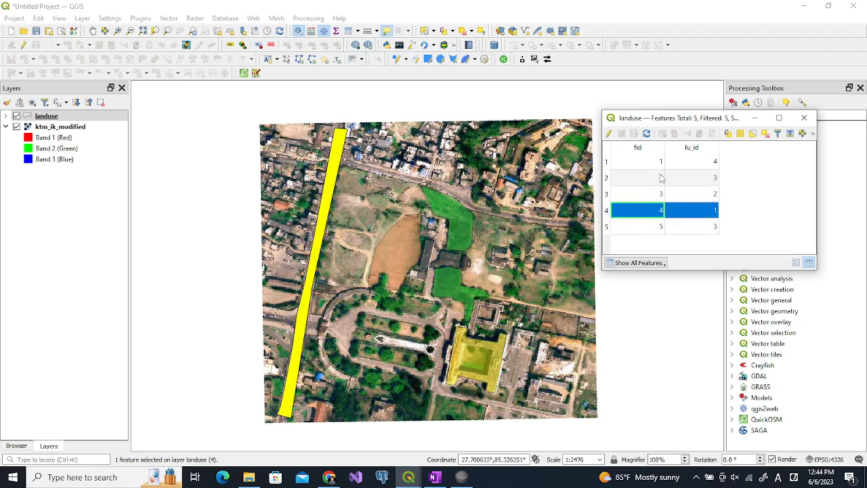
click(607, 195)
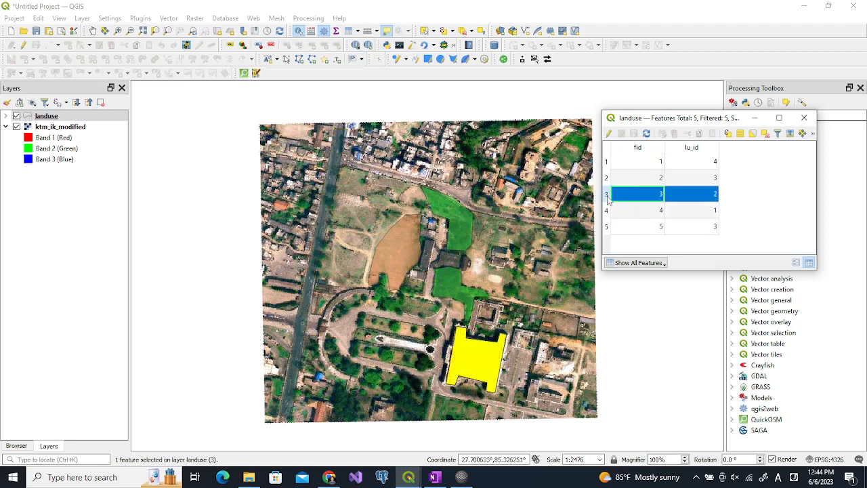
click(608, 178)
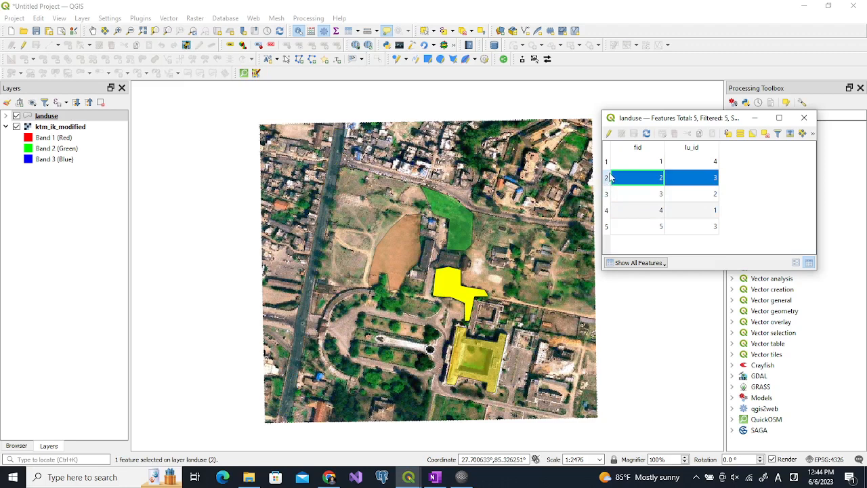
click(607, 162)
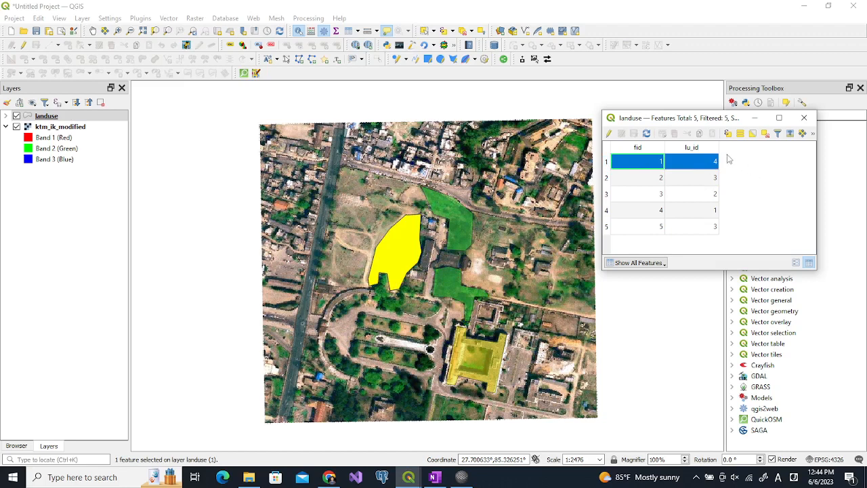
click(765, 134)
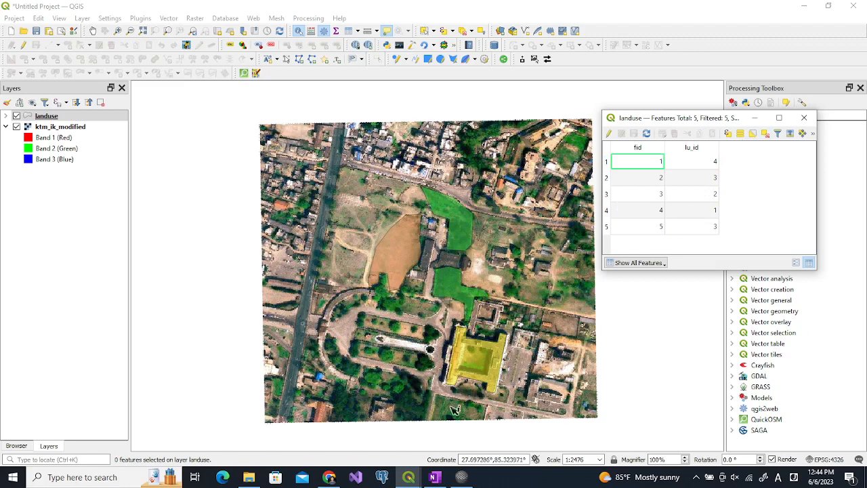
Start a new text file with the header 'id, luname' and the first row '1, Road'
click(458, 477)
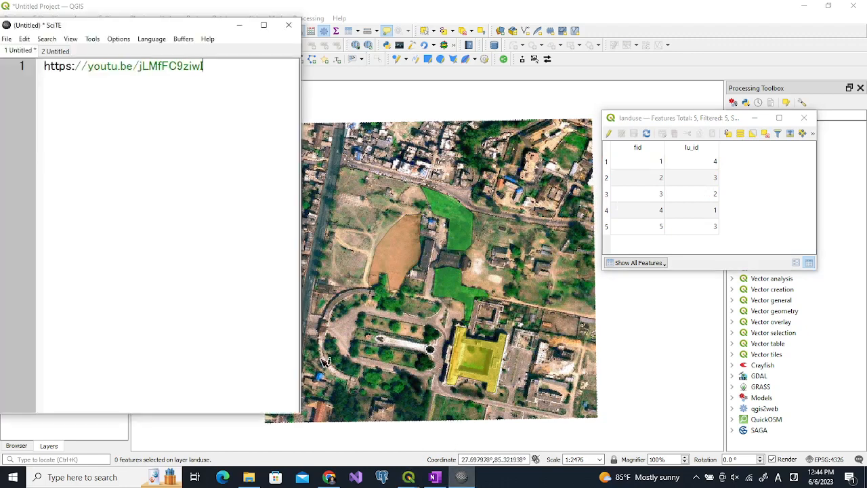
key(ctrl+n)
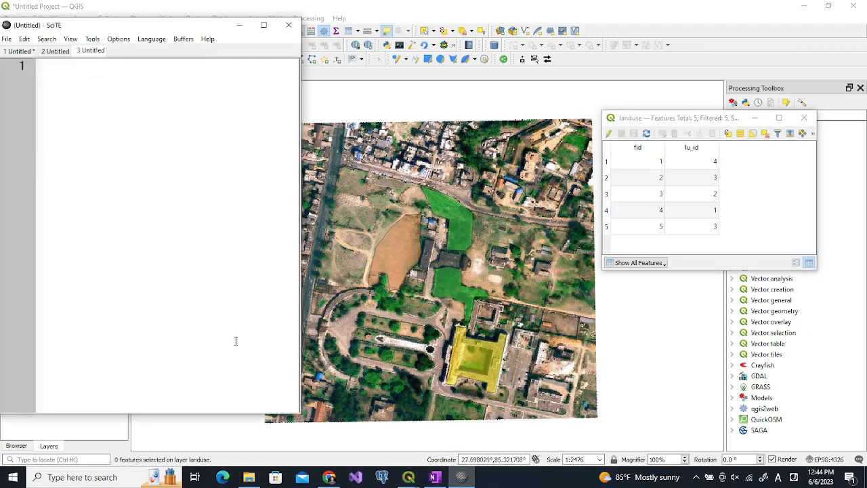
text(1)
key(BackSpace)
text(id, luname 1, Road)
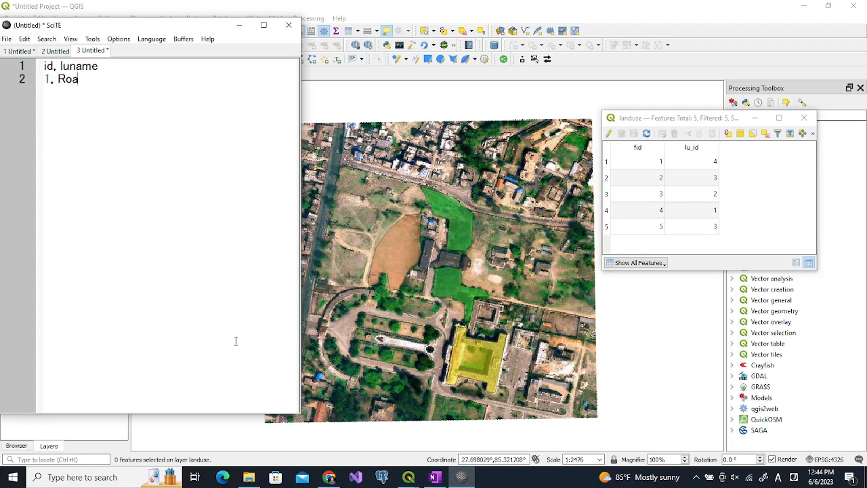
Add the rows '2, Building', '3, Green Area' and '4, Barren Area' to the text file
key(Return)
text(2, Building)
key(Return)
text(3)
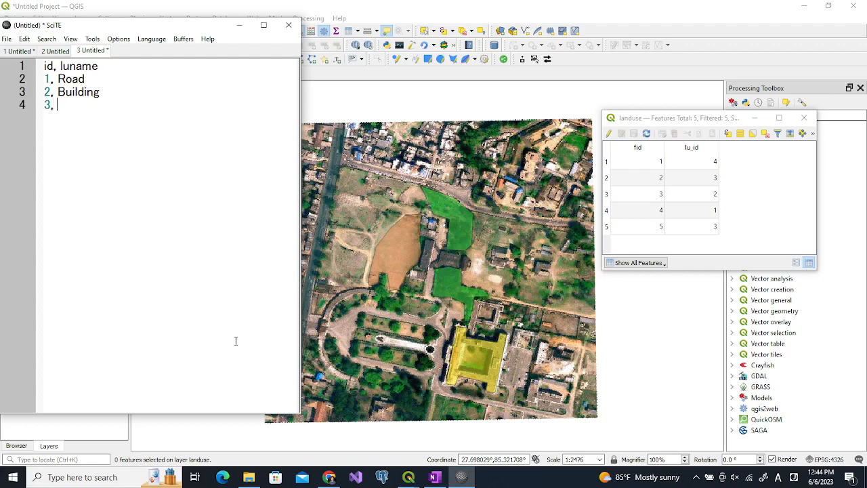
text(, Green Area)
key(Return)
text(4)
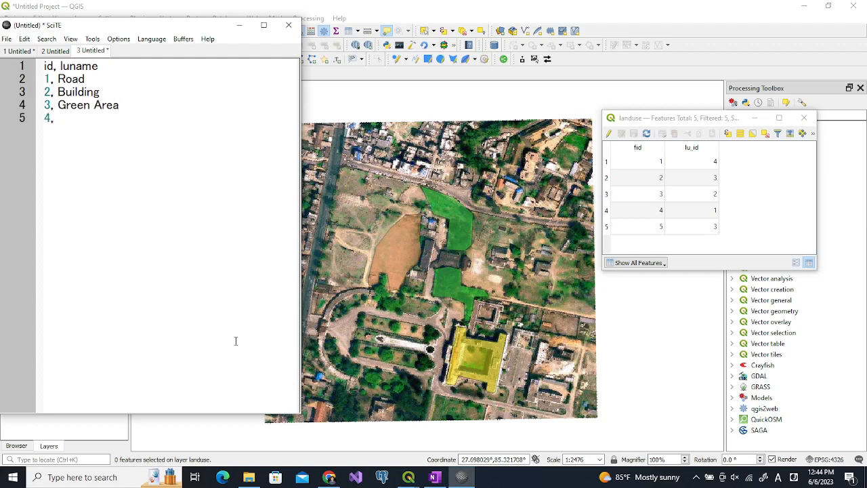
text(, Barren Area)
Save the text file as lunames.csv in the GIS_Exercise vdo folder
click(55, 66)
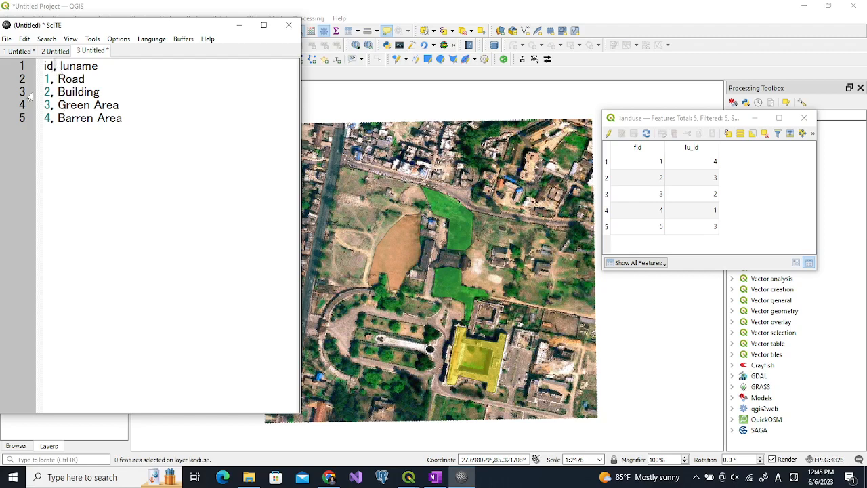
click(7, 39)
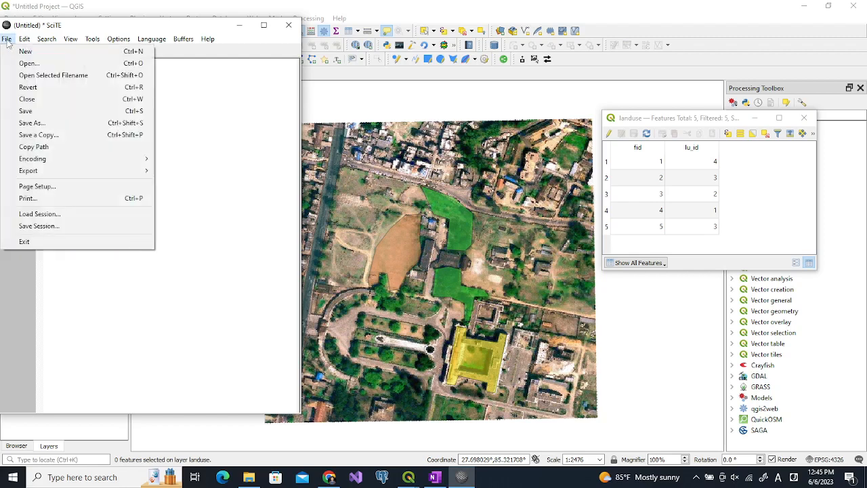
click(32, 122)
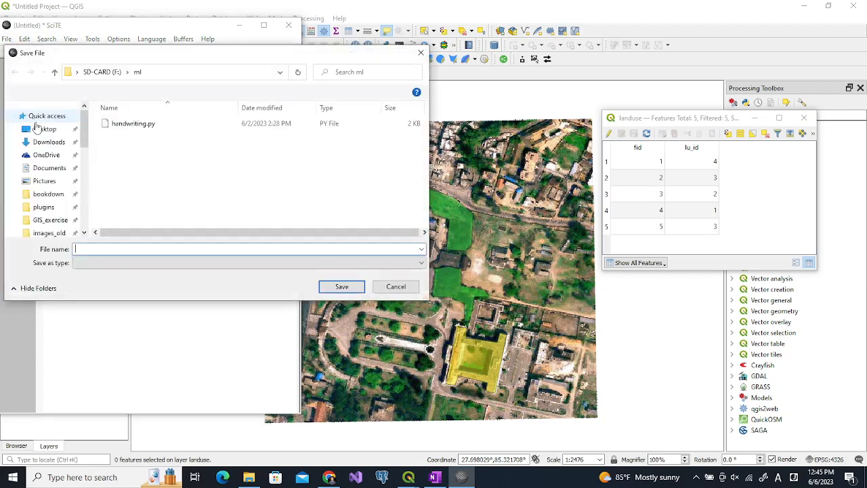
scroll(86, 182, up, 2)
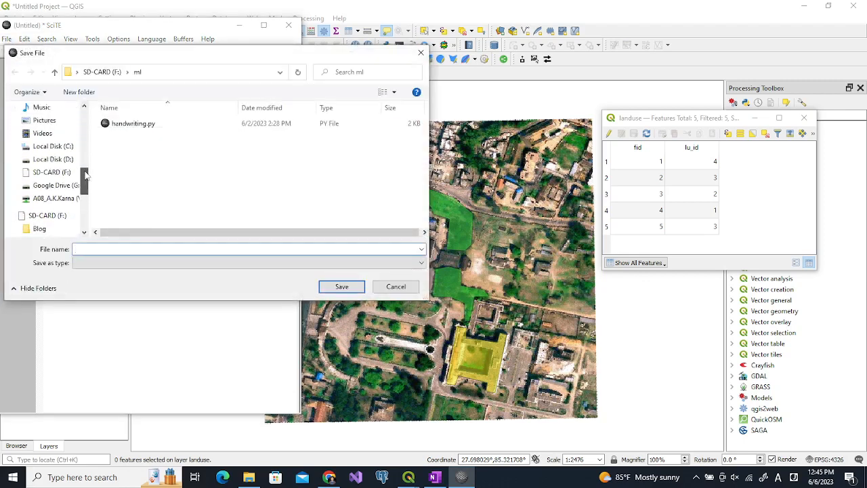
drag(86, 182, 86, 200)
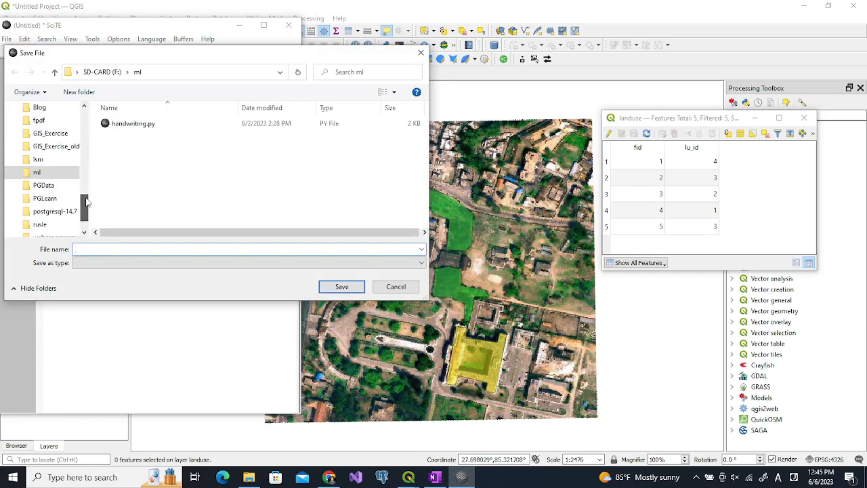
click(44, 135)
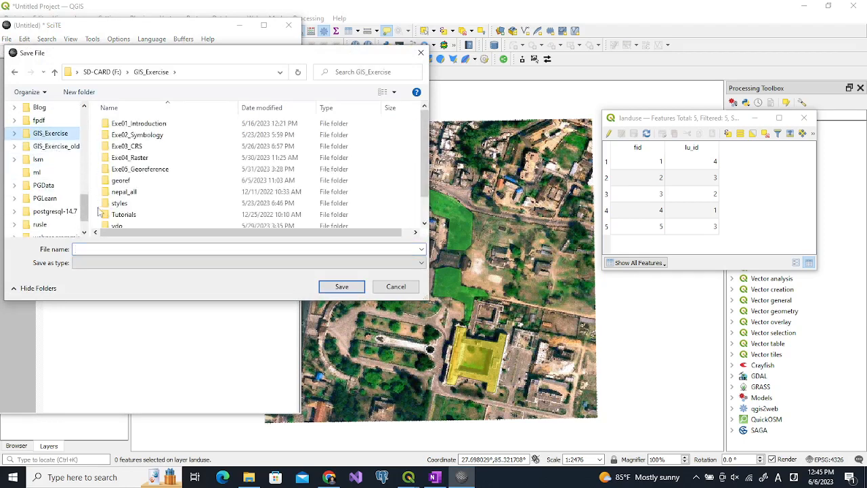
click(108, 226)
double_click(109, 227)
click(108, 250)
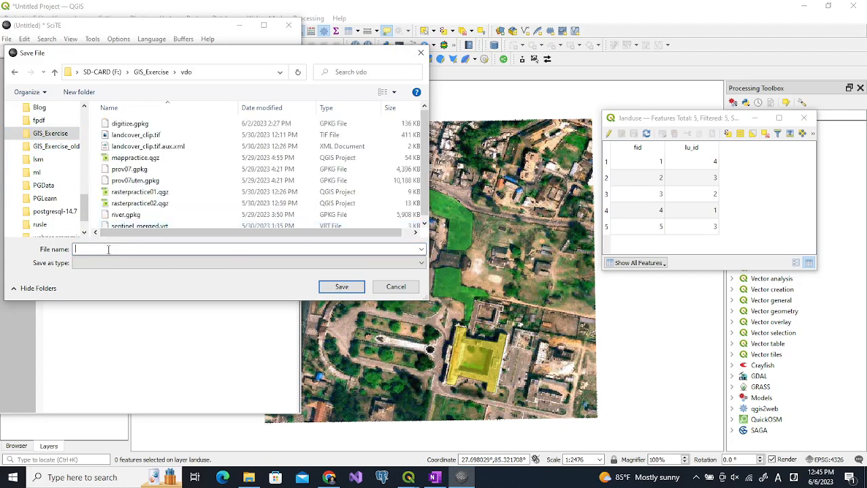
text(lunam)
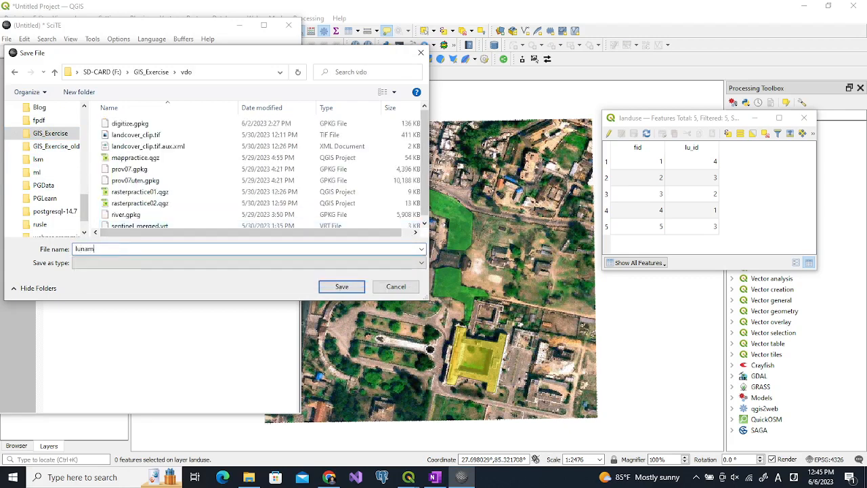
text(es.csv)
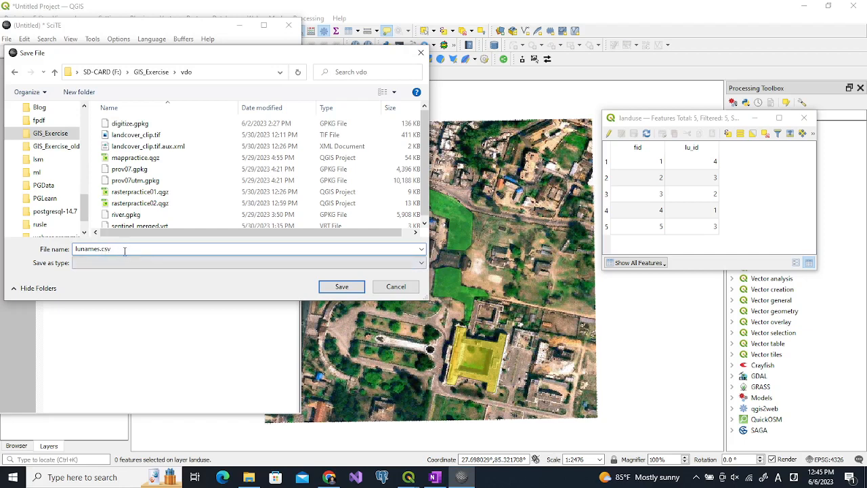
click(330, 287)
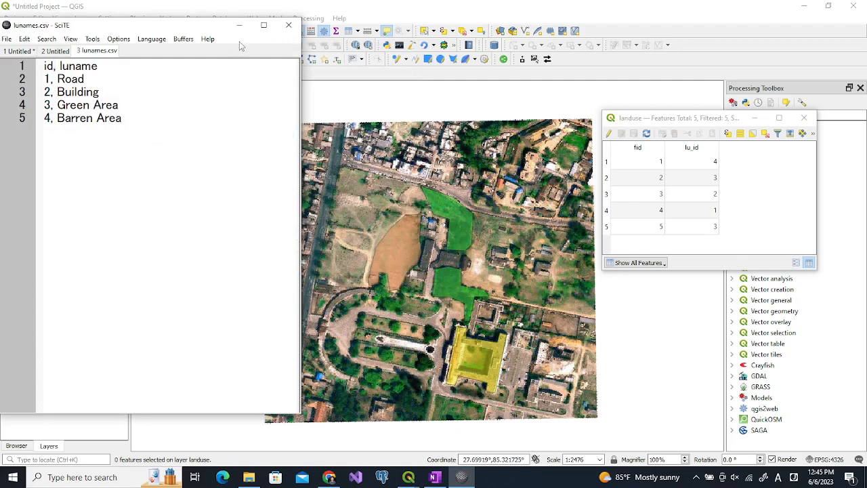
Add lunames.csv from the vdo folder in the browser to the project as a layer
click(257, 10)
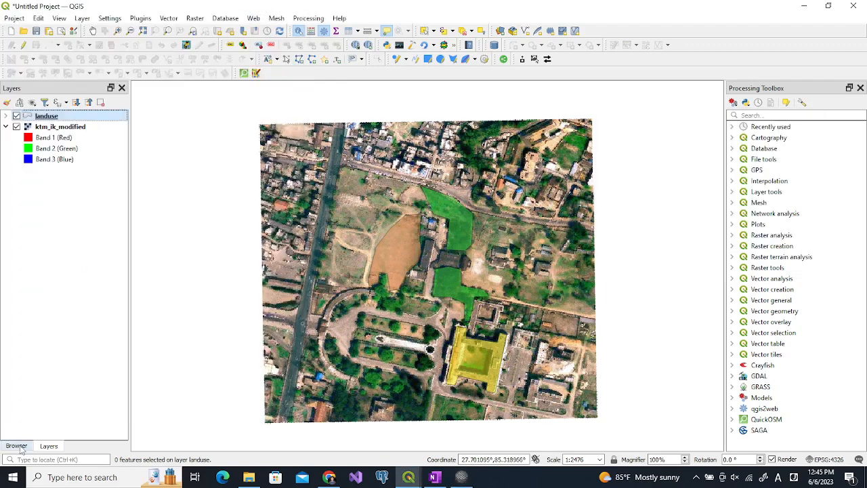
click(19, 447)
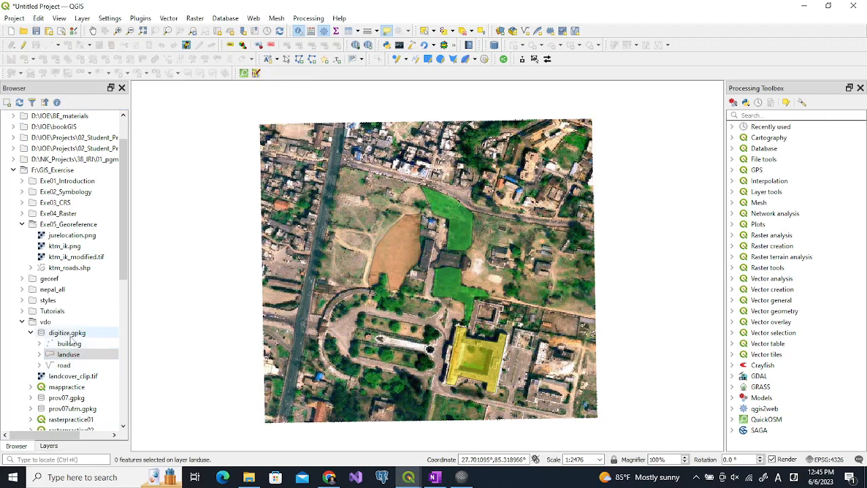
click(48, 323)
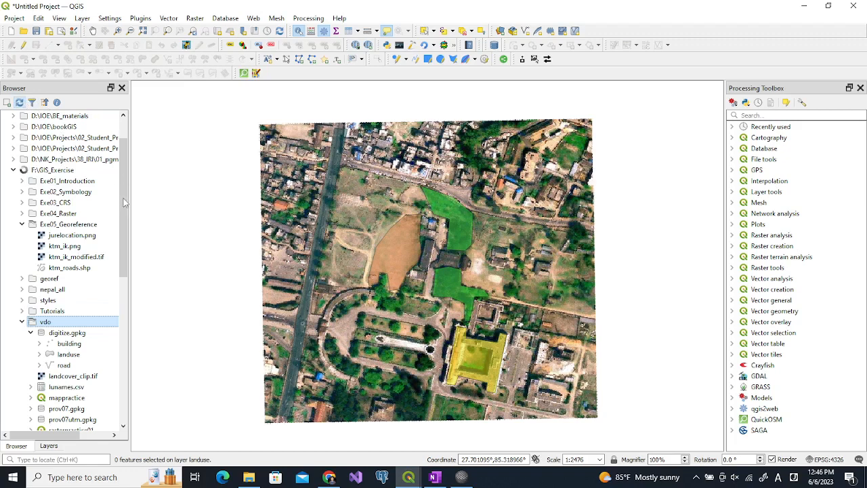
scroll(60, 390, down, 3)
click(60, 387)
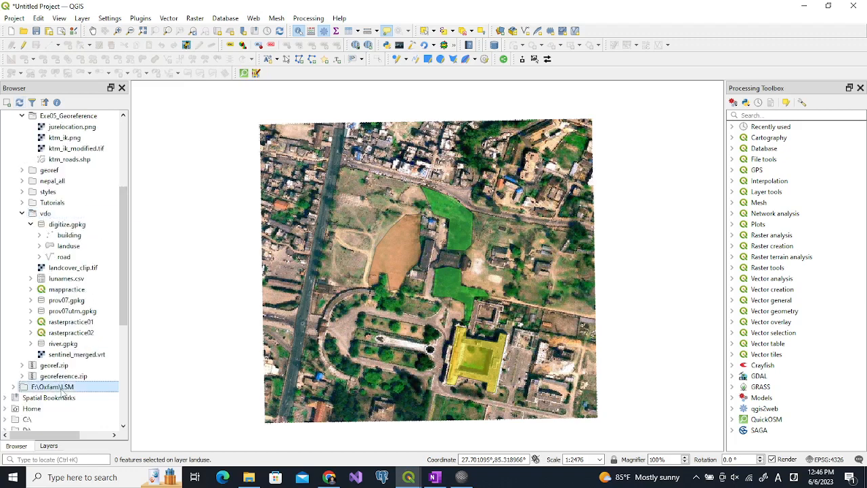
click(61, 279)
drag(45, 282, 179, 271)
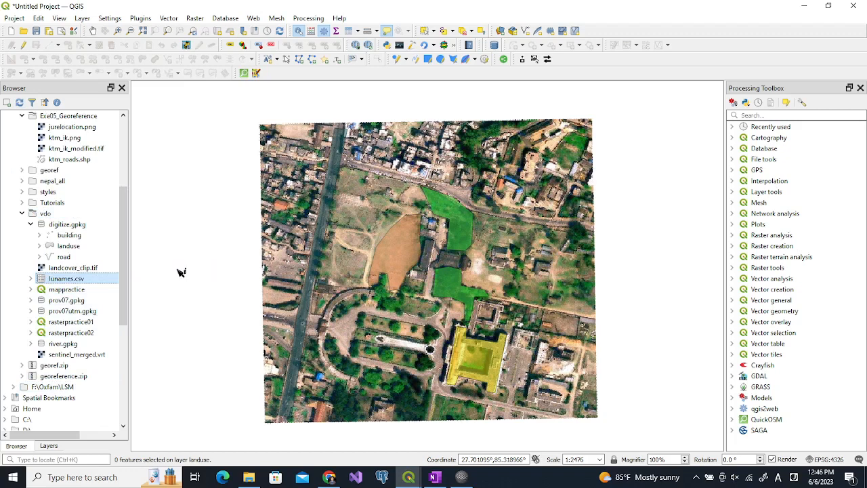
click(51, 445)
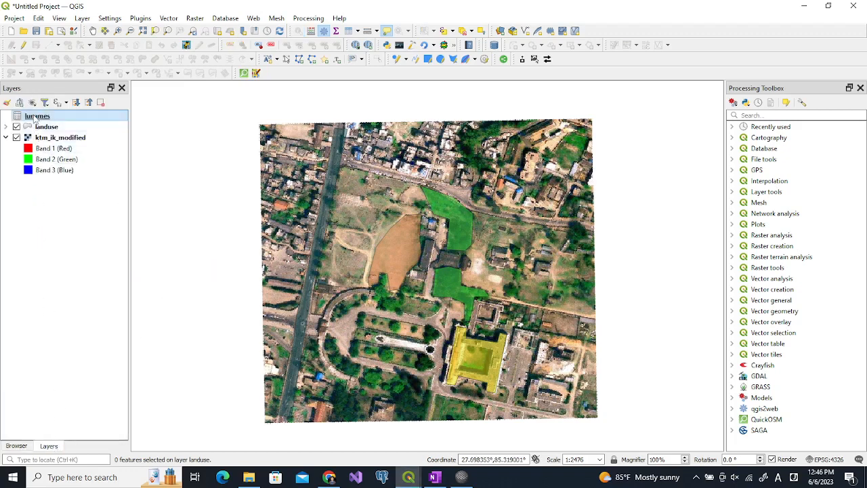
Open the lunames attribute table, shrink its window, and bring the landuse attribute table back beside it
click(349, 32)
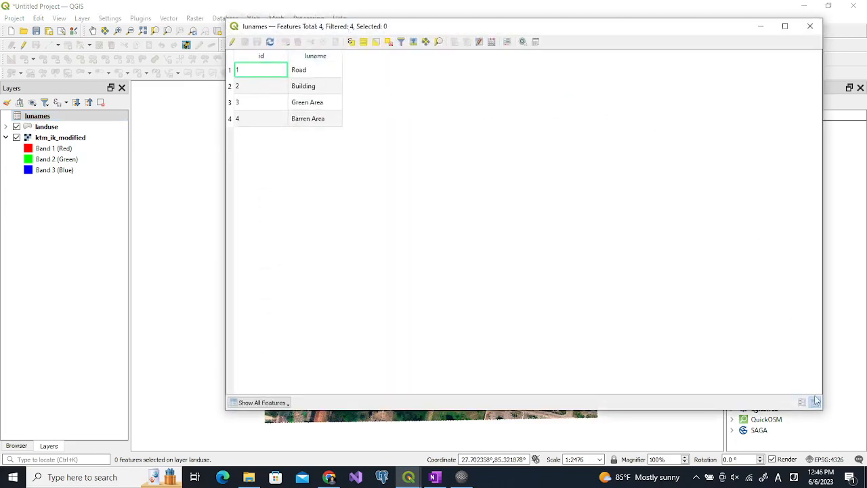
drag(826, 413, 391, 149)
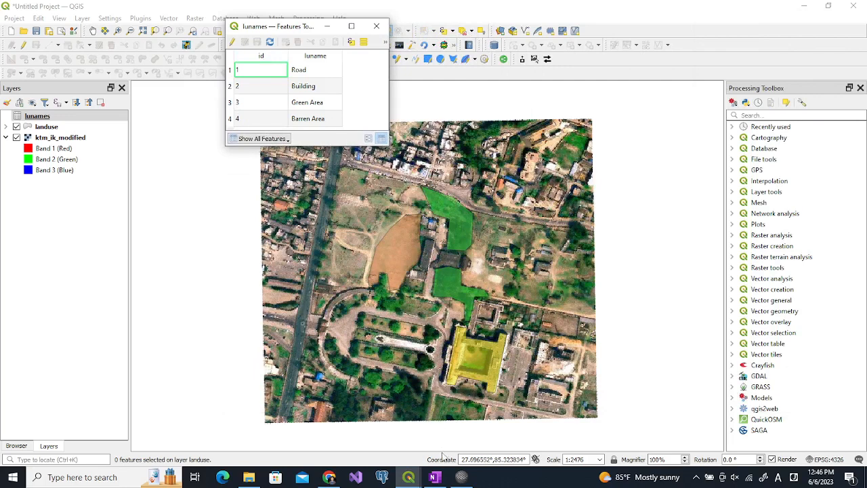
mouse_move(409, 477)
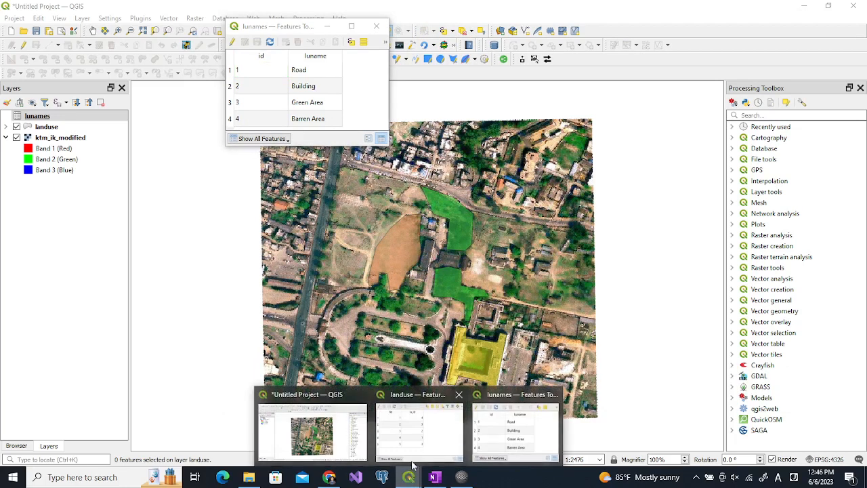
click(423, 401)
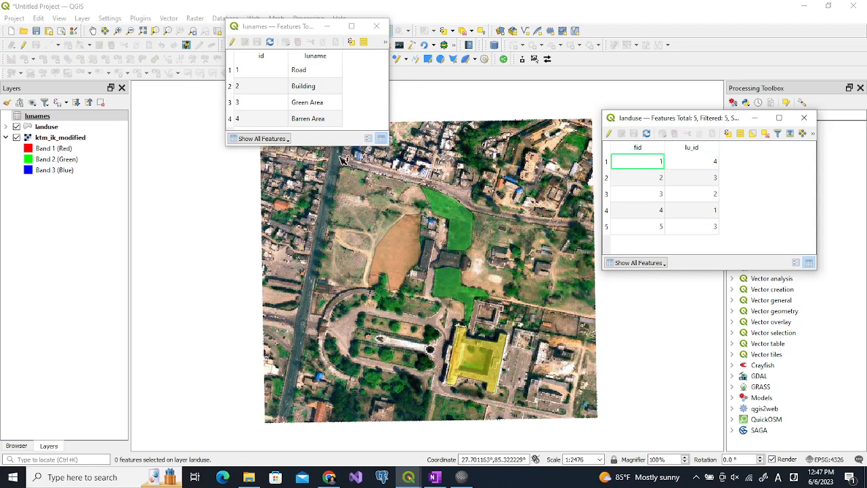
Add a vector join to the landuse layer from lunames, using join field id and target field lu_id
click(53, 130)
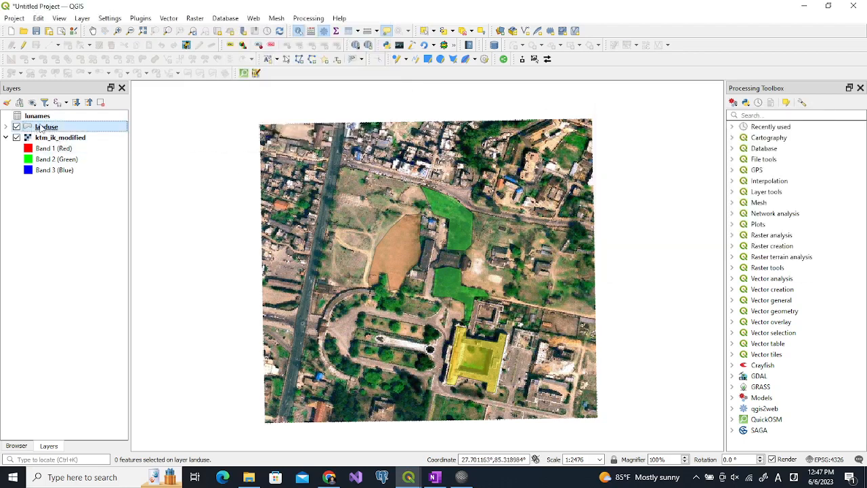
double_click(42, 128)
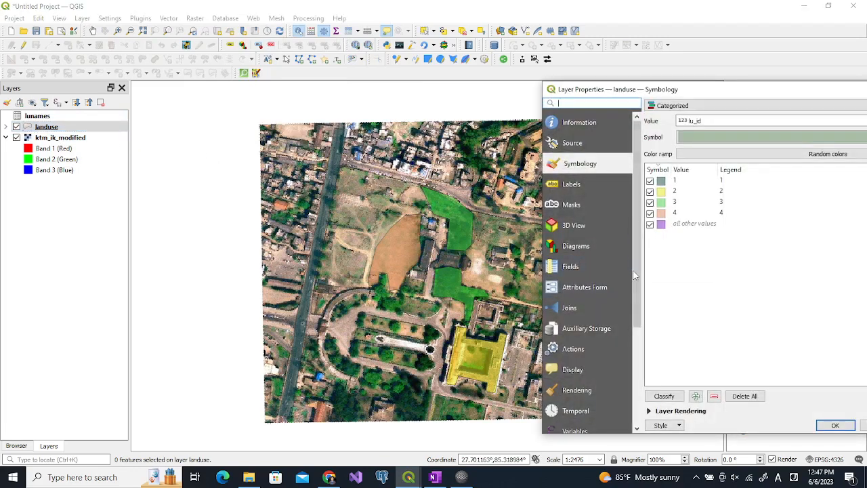
click(571, 309)
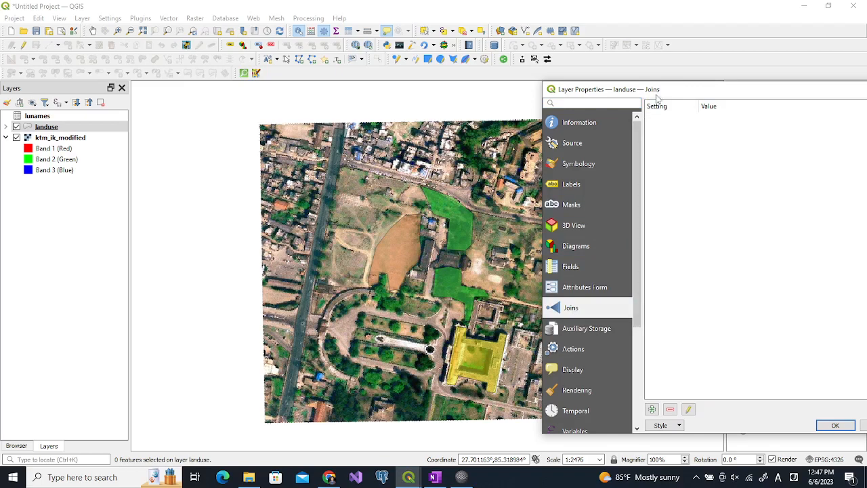
drag(654, 89, 430, 51)
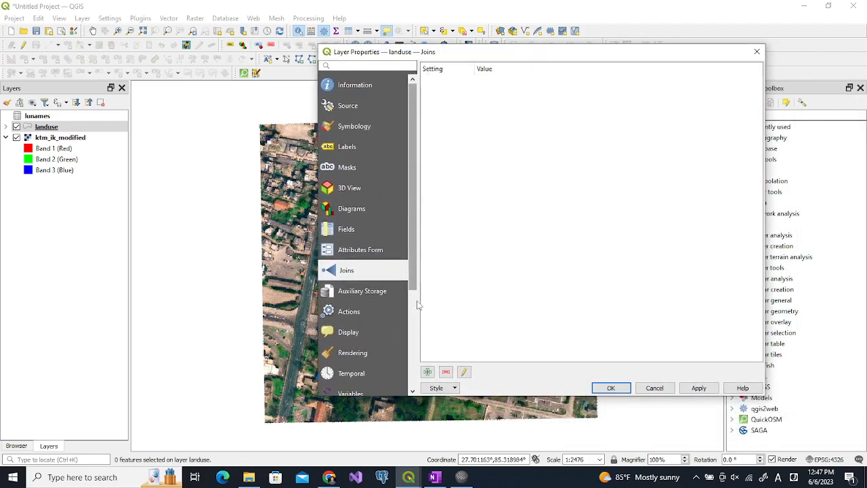
click(428, 372)
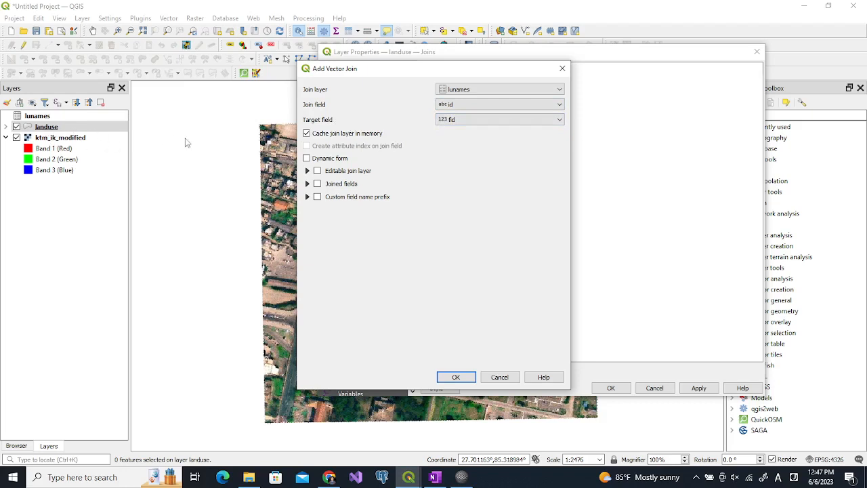
click(447, 120)
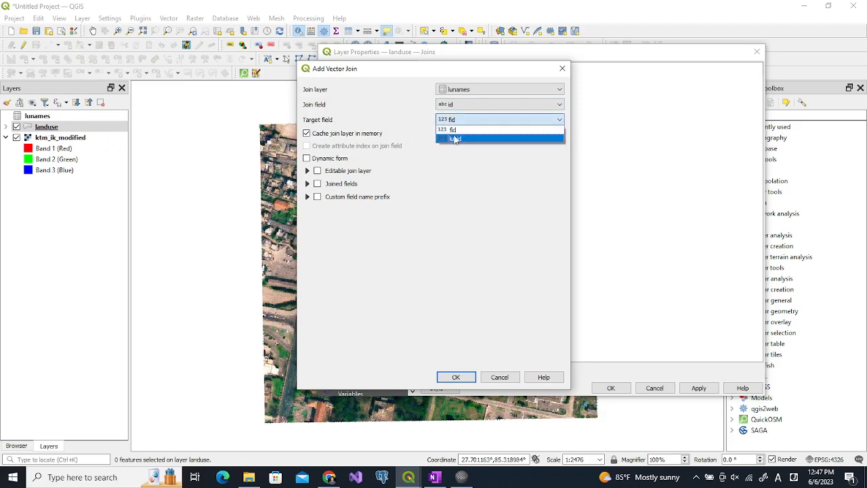
click(455, 139)
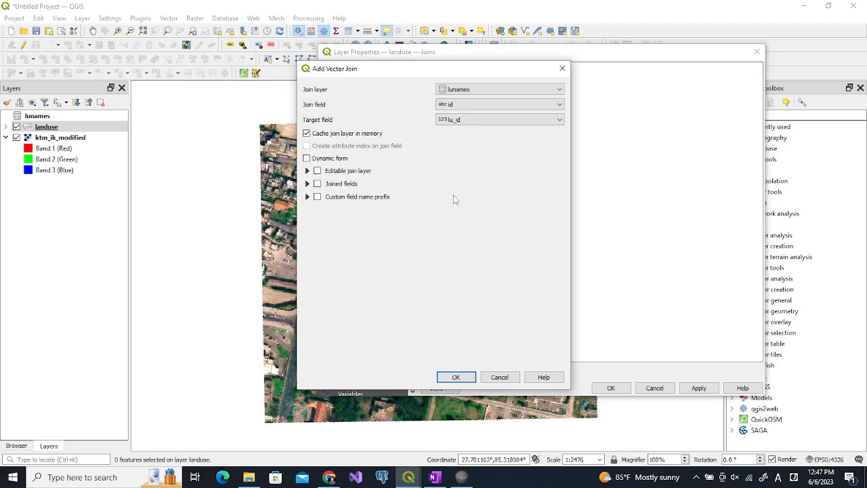
click(463, 377)
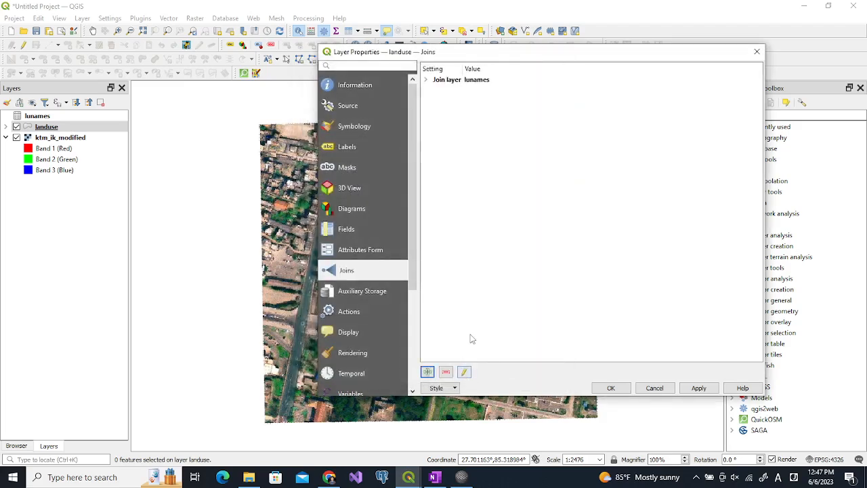
click(610, 388)
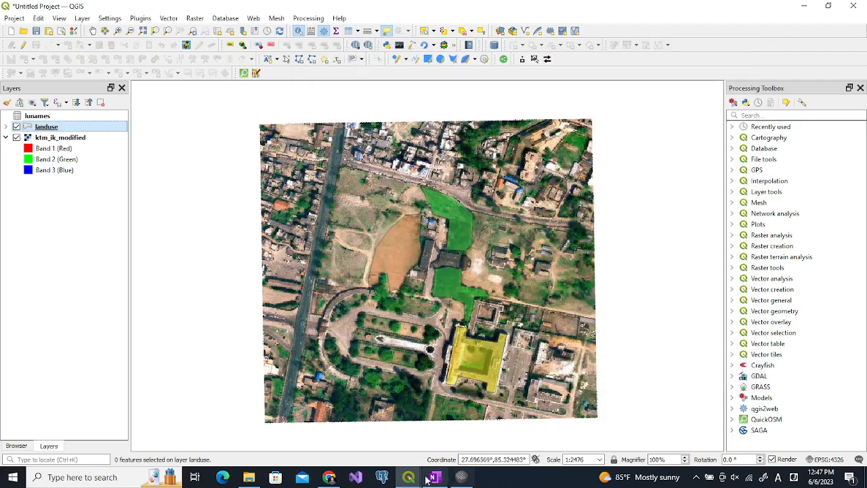
Bring the landuse attribute table forward, move it, and widen it to review the joined lunames_luname column
mouse_move(408, 478)
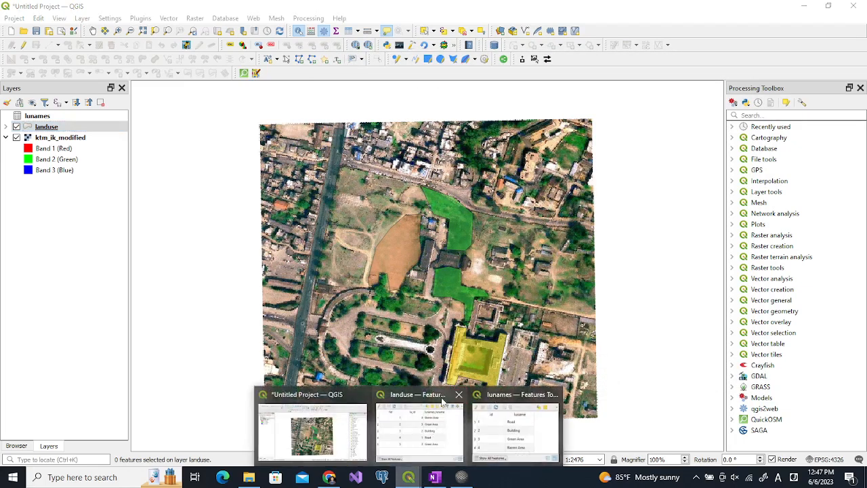
click(428, 399)
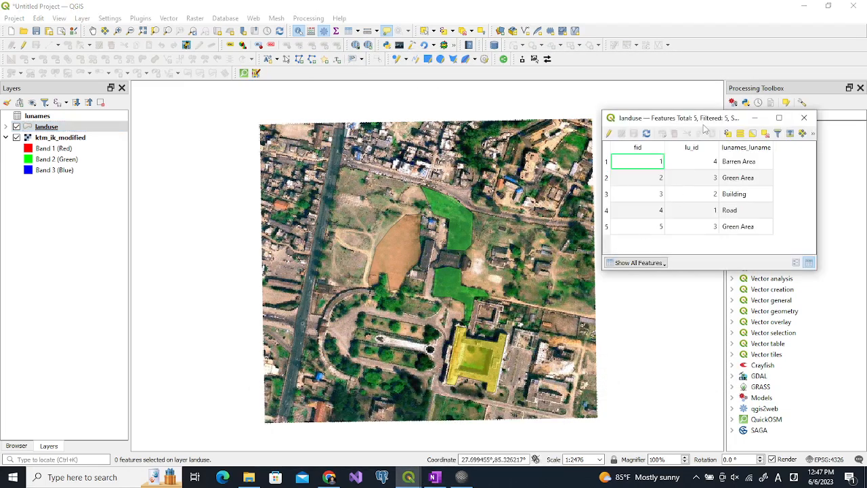
drag(703, 122, 465, 139)
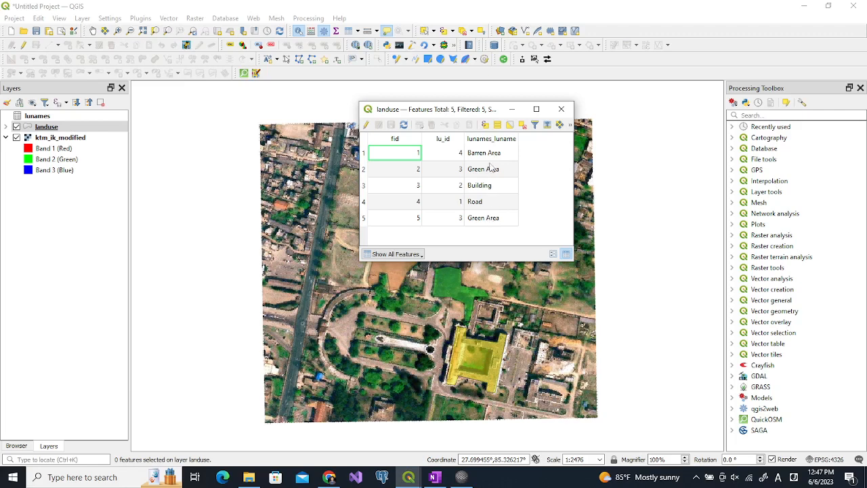
drag(464, 139, 458, 139)
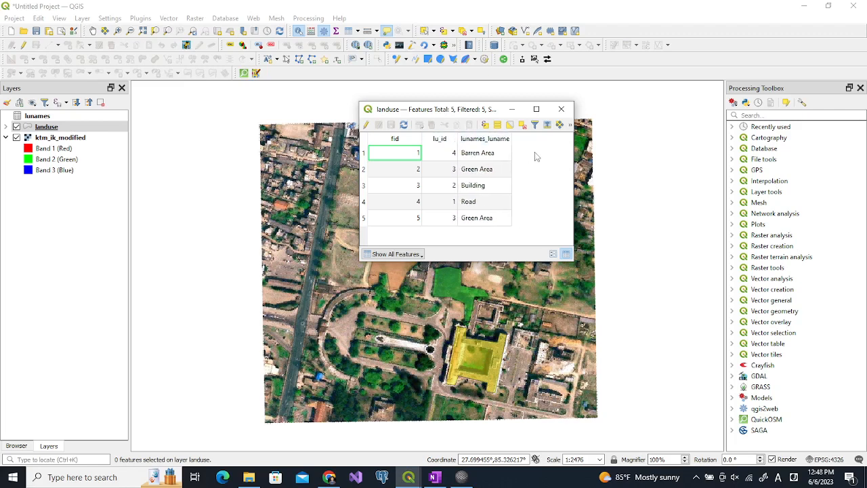
drag(575, 157, 610, 157)
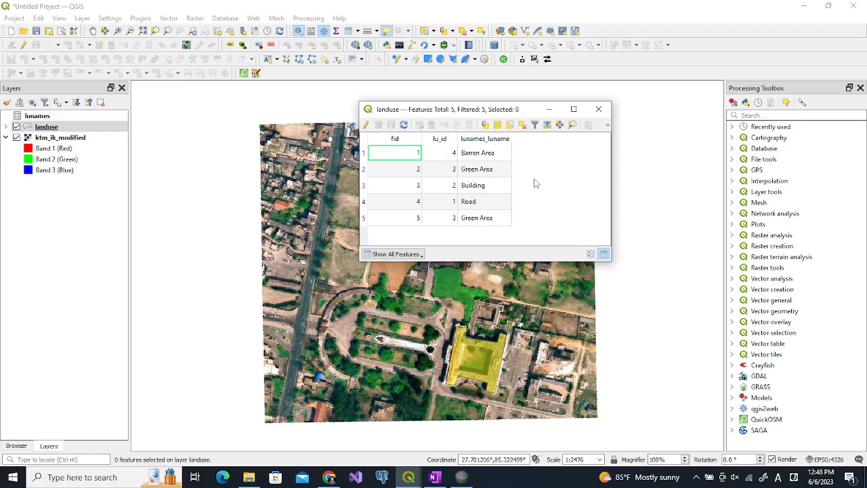
drag(614, 180, 681, 170)
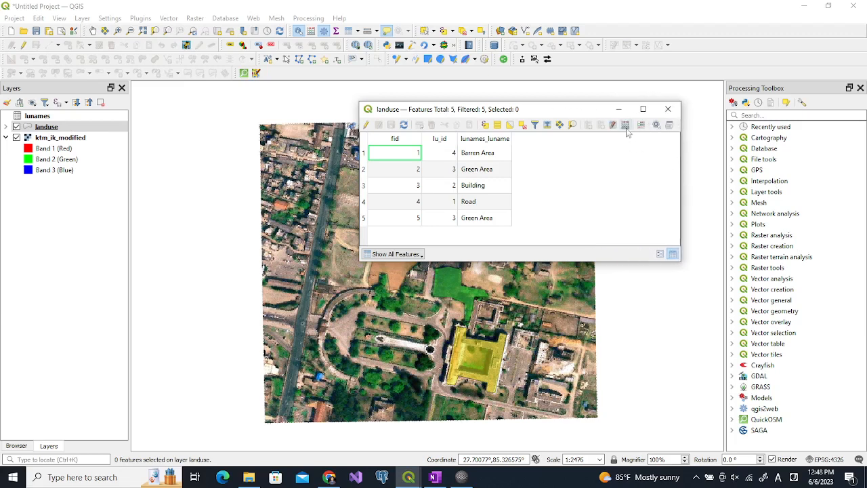
Open the Field Calculator on landuse to create a new field named lu_name of type Text (string)
key(ctrl+i)
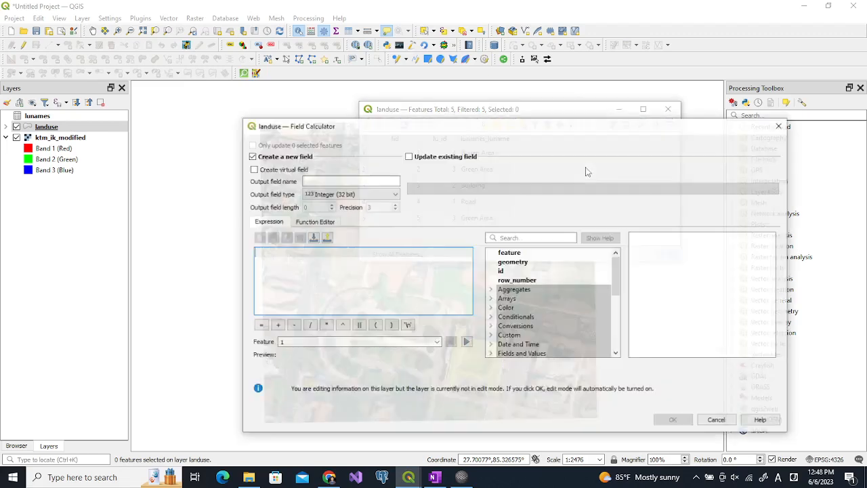
click(373, 179)
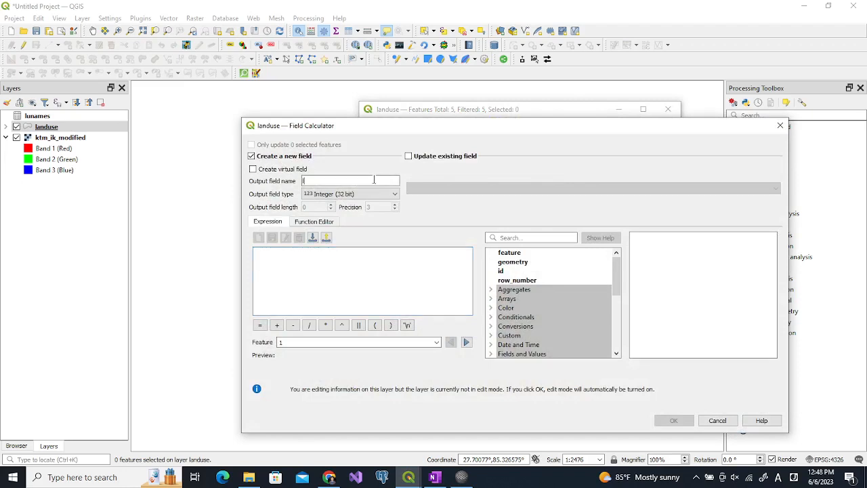
text(lu_name)
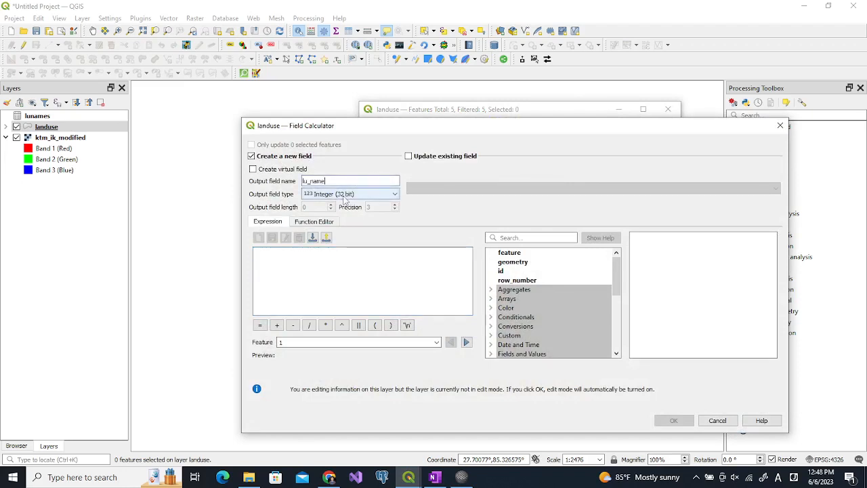
click(346, 195)
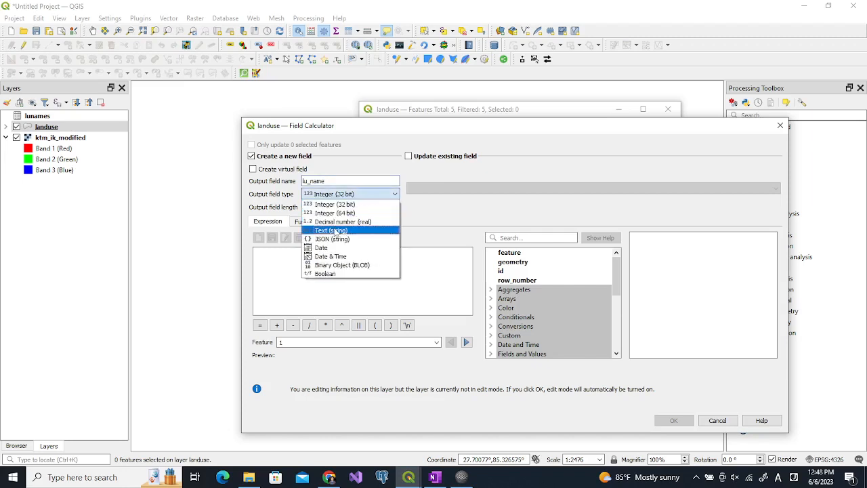
click(334, 231)
click(315, 266)
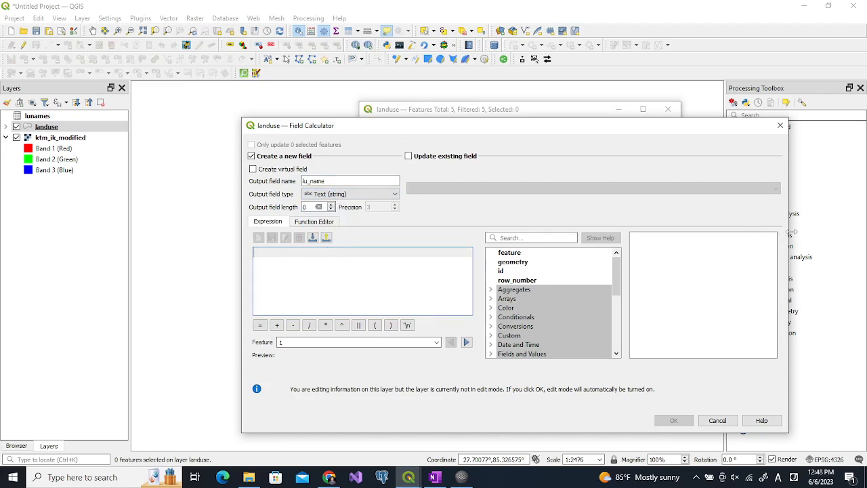
Set the calculator expression to the joined "lunames_luname" field
drag(787, 237, 647, 271)
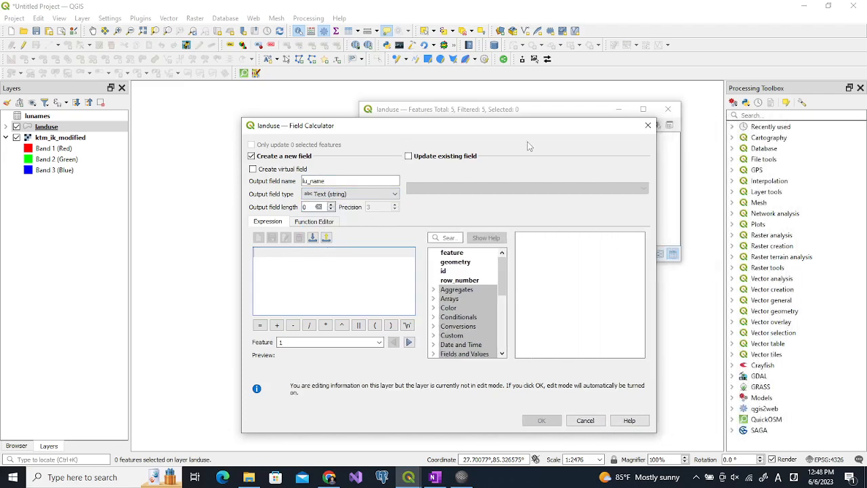
drag(526, 133, 494, 166)
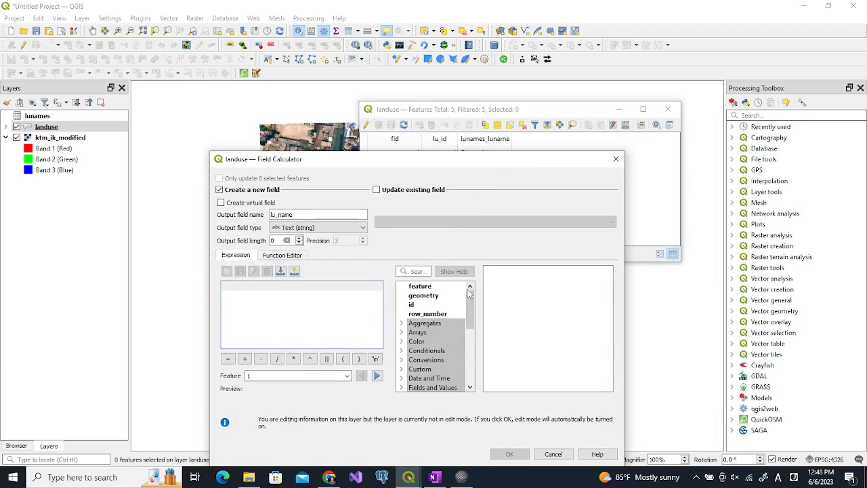
scroll(472, 300, down, 2)
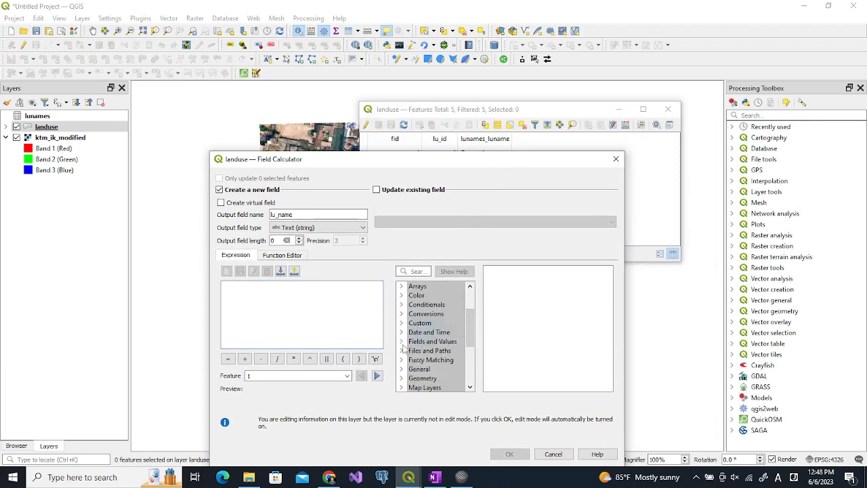
click(401, 342)
scroll(472, 341, down, 2)
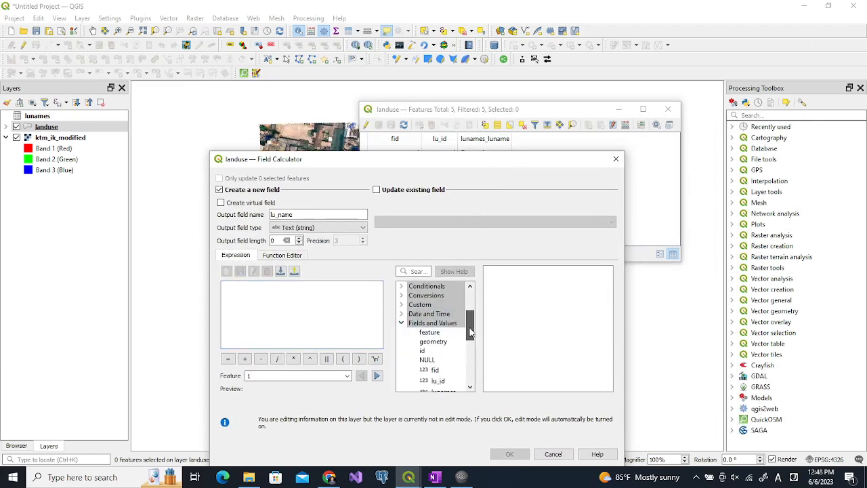
double_click(444, 354)
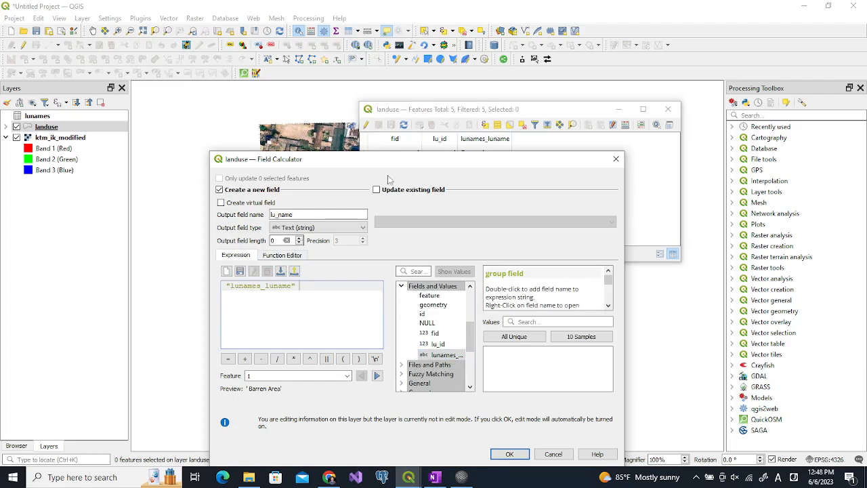
Set the output field length to 15, run the calculation, then save edits and stop editing the landuse layer
drag(395, 168, 374, 256)
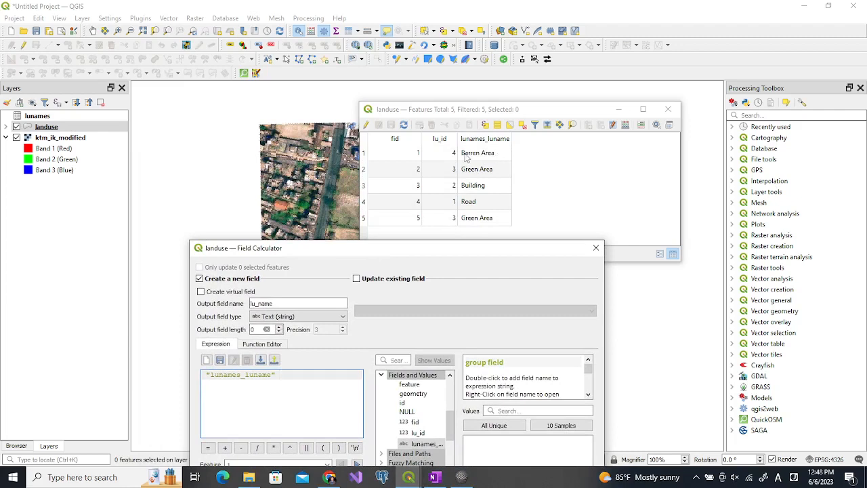
double_click(253, 329)
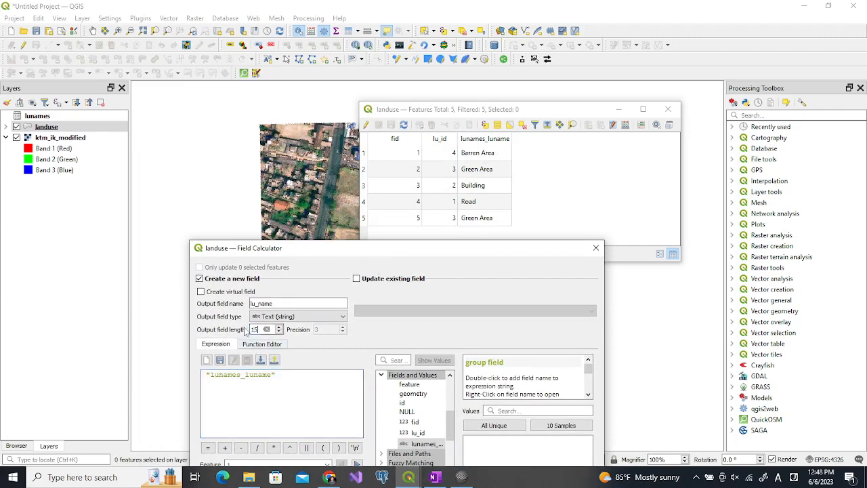
drag(328, 256, 314, 106)
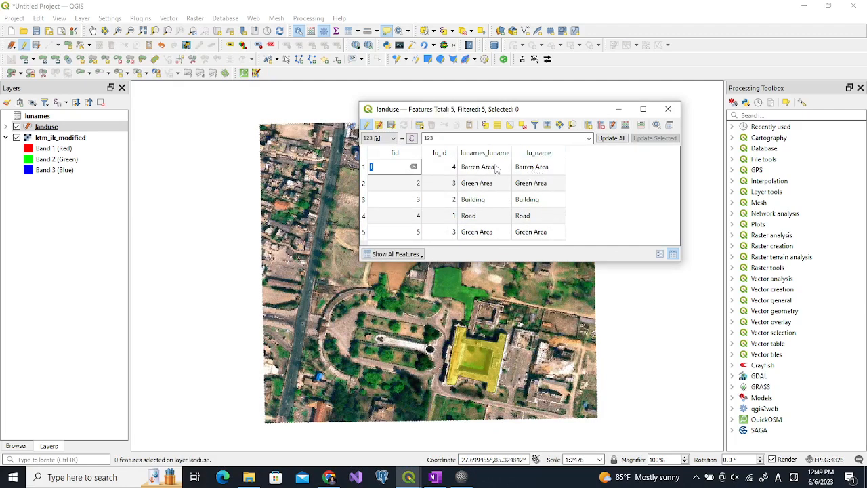
click(390, 126)
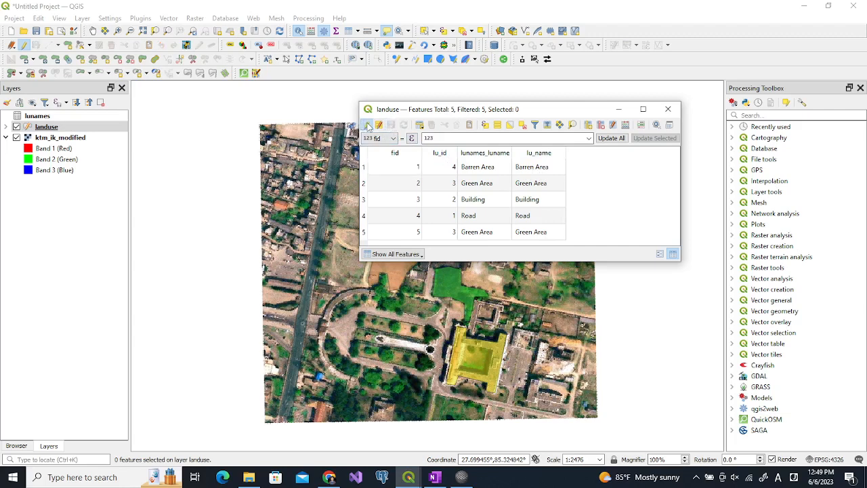
click(366, 125)
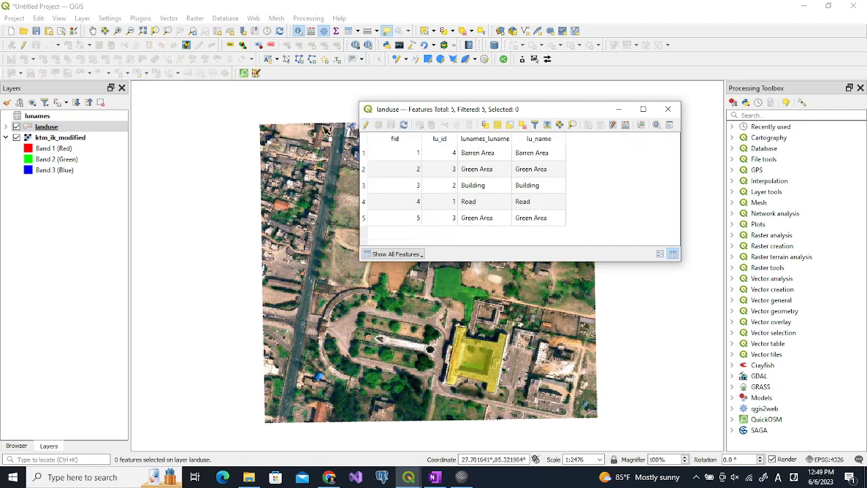
Remove the lunames join from the landuse layer's properties
click(76, 127)
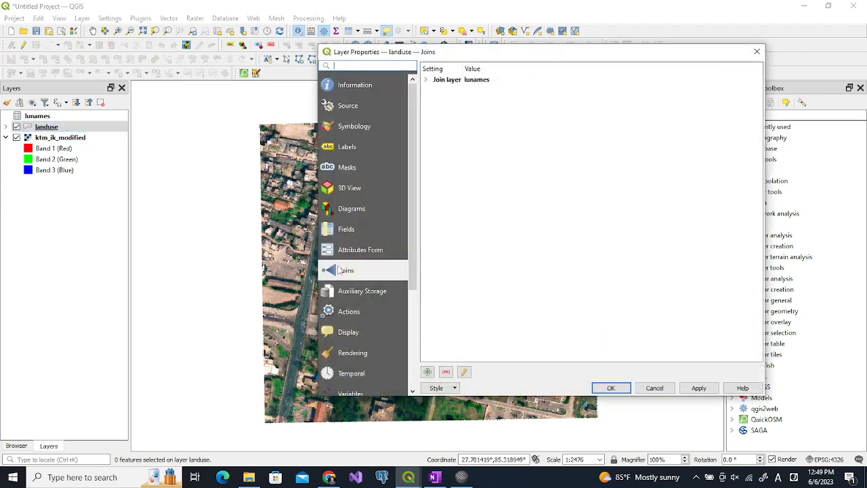
click(440, 81)
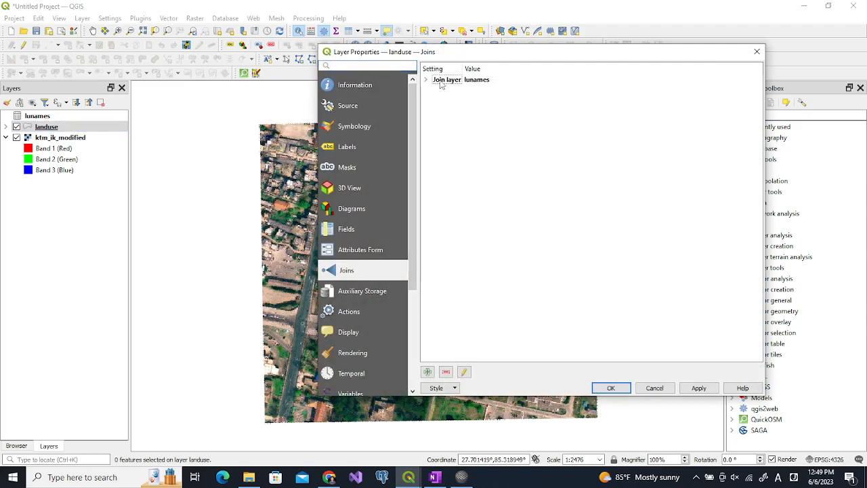
click(447, 373)
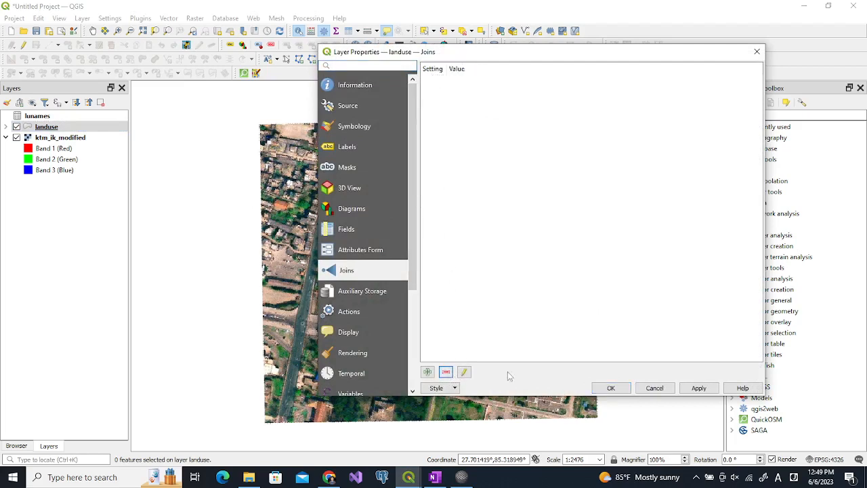
click(612, 388)
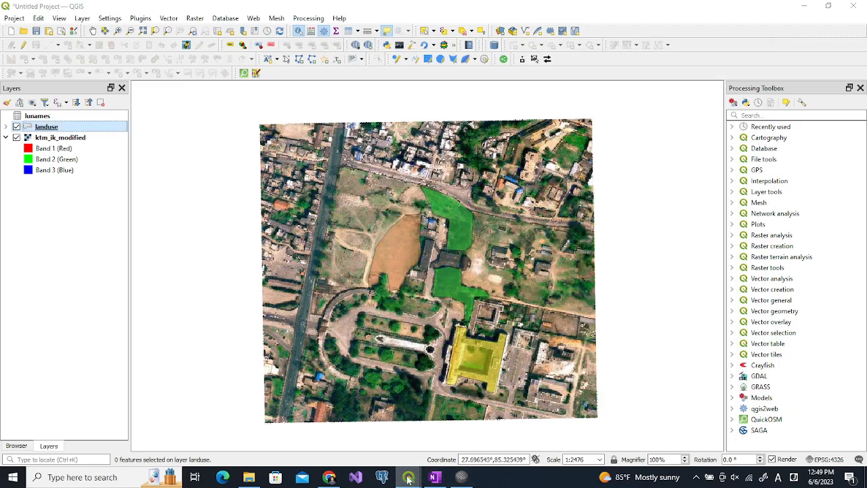
Close the lunames attribute table and bring the landuse attribute table forward to check the lu_name column
mouse_move(409, 477)
click(518, 407)
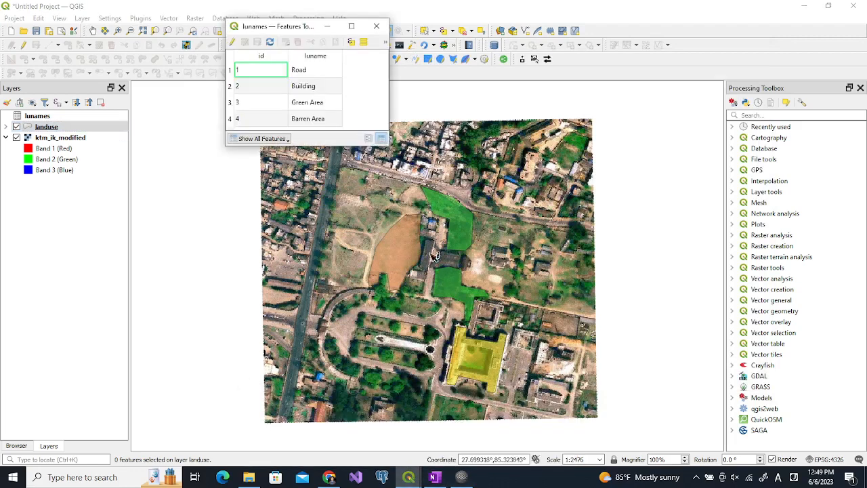
click(377, 26)
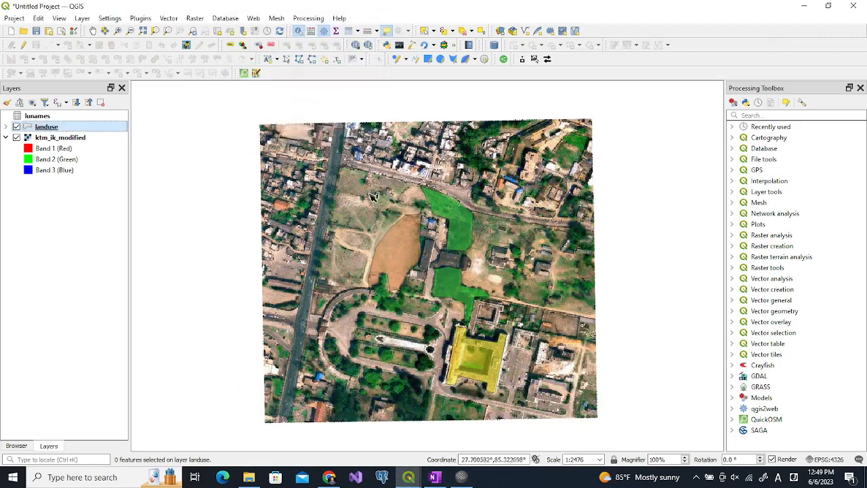
mouse_move(408, 477)
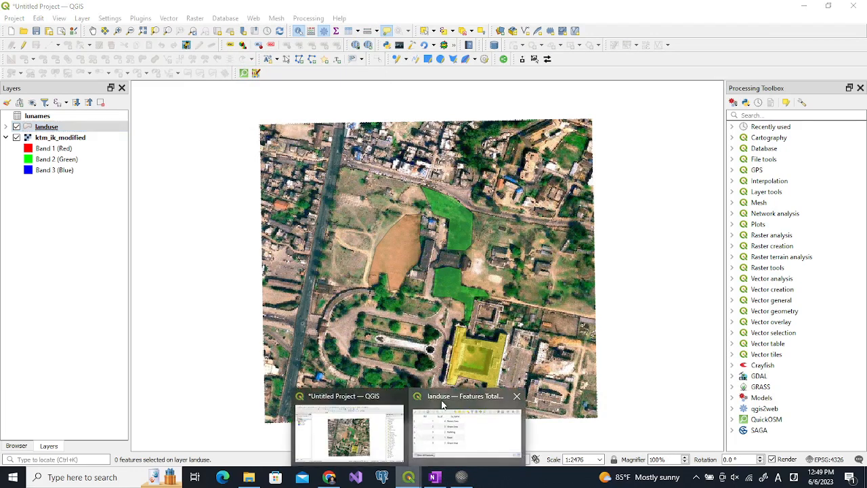
click(439, 416)
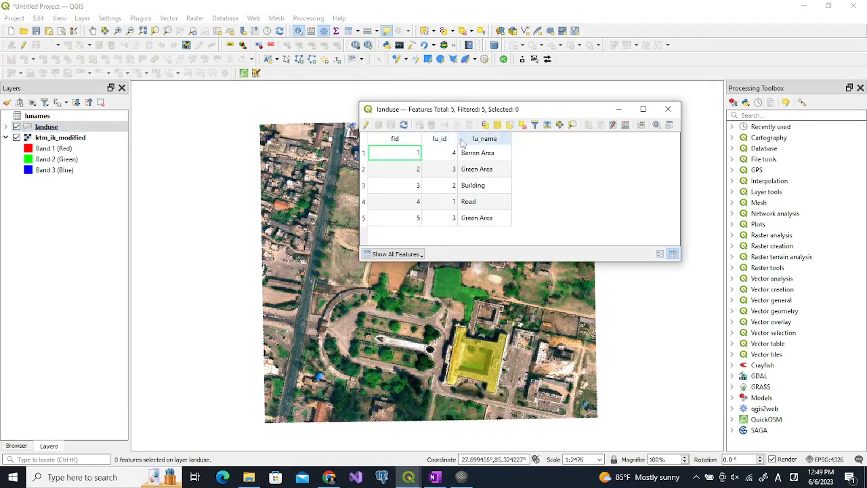